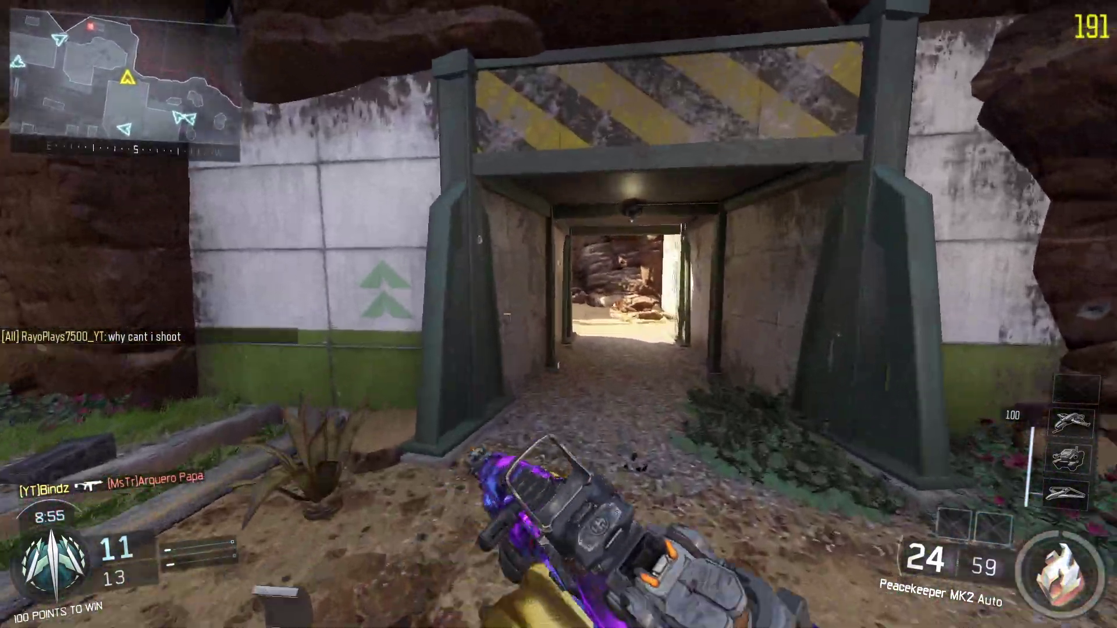
# Advance through the tunnel in Black Ops III, shoot an enemy, reload and call the UAV
pyautogui.press('w')
pyautogui.rightClick(559, 315)
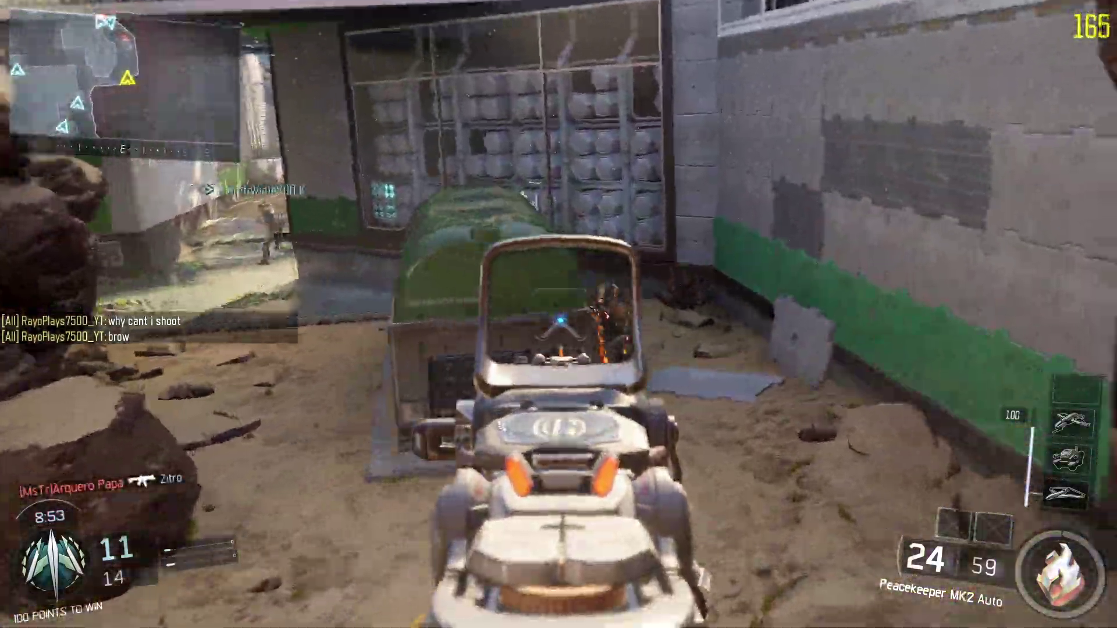
pyautogui.click(559, 314)
pyautogui.press('space')
pyautogui.click(559, 314)
pyautogui.press('r')
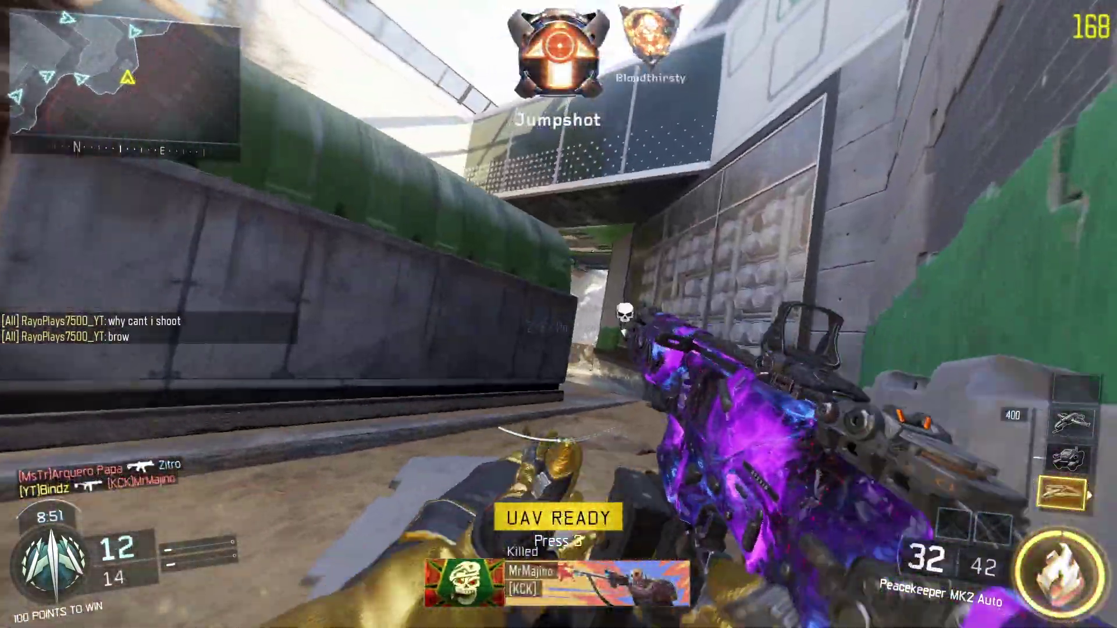
pyautogui.press('3')
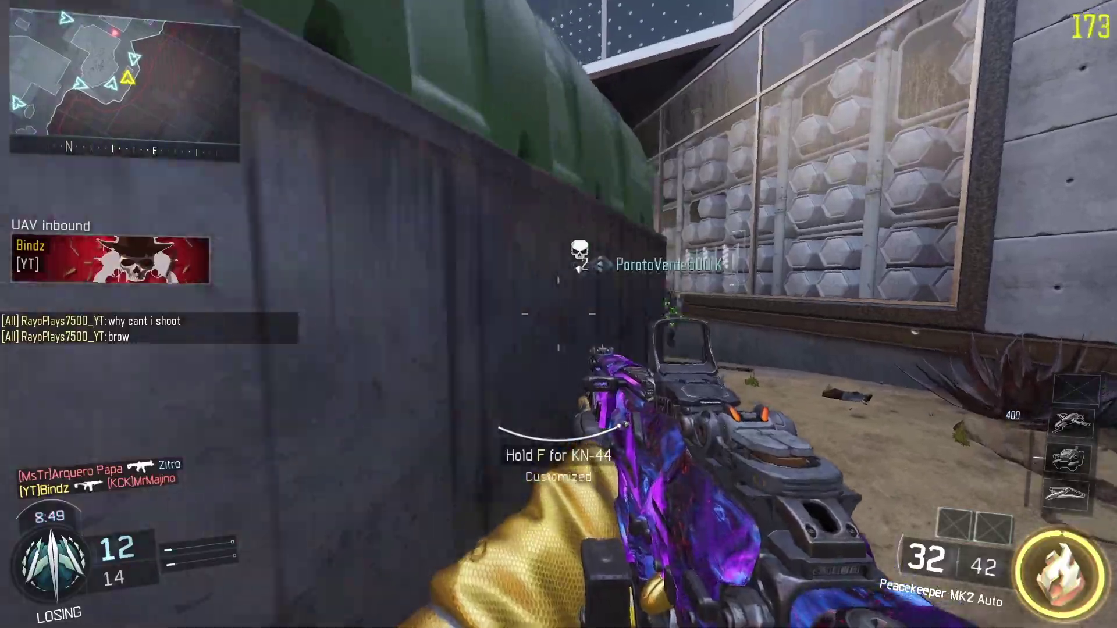
# Aim and fire down the corridor for more kills, reloading and sprinting forward
pyautogui.rightClick(559, 314)
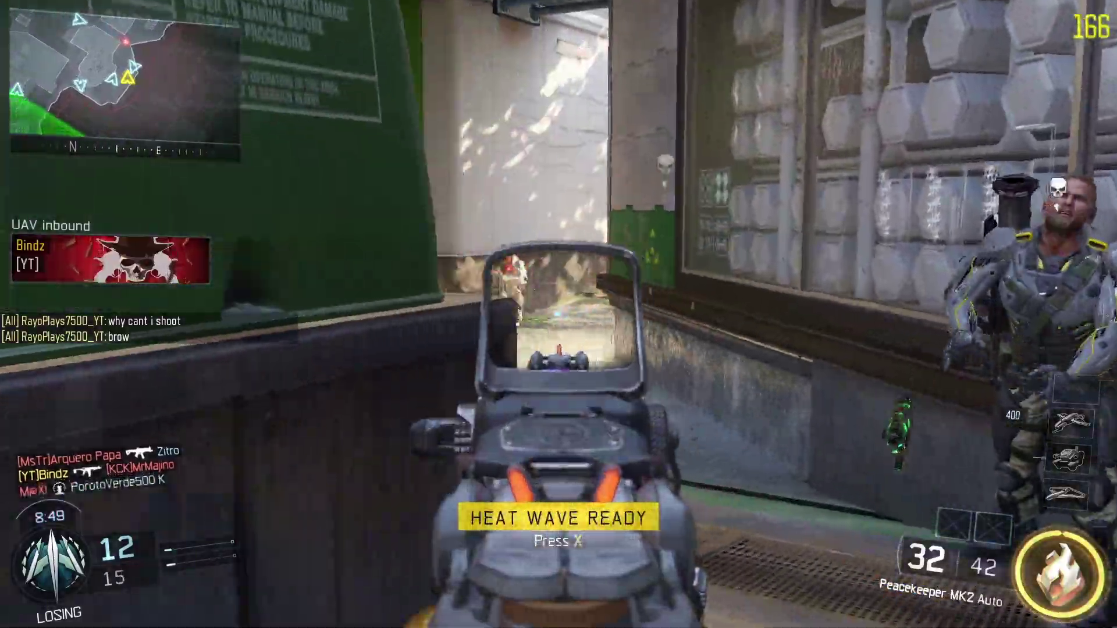
pyautogui.click(559, 314)
pyautogui.press('r')
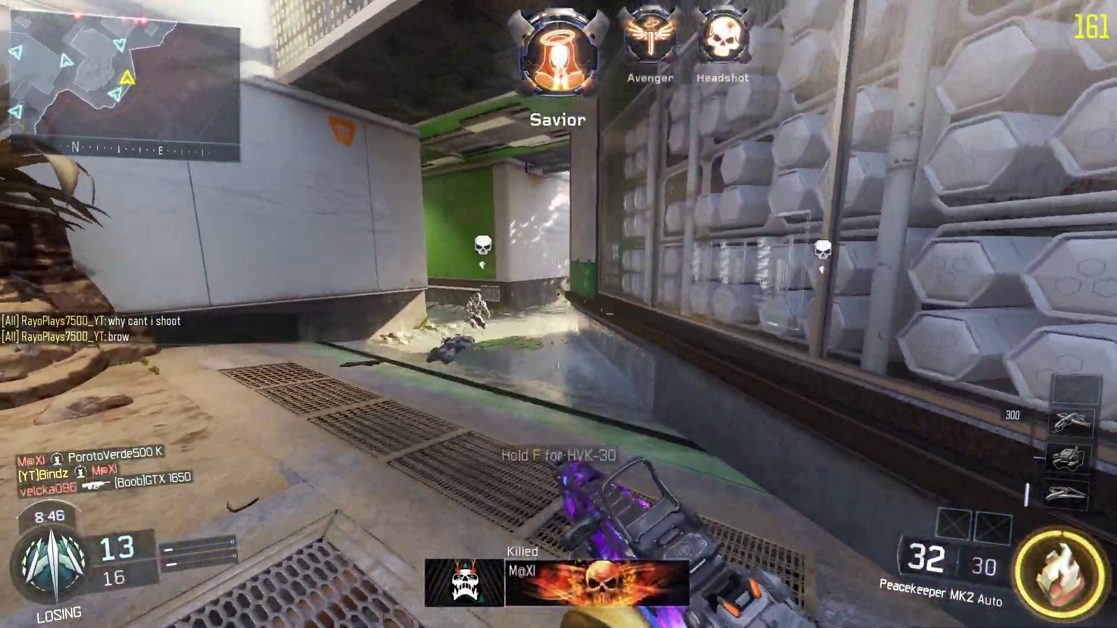
pyautogui.rightClick(558, 314)
pyautogui.click(559, 315)
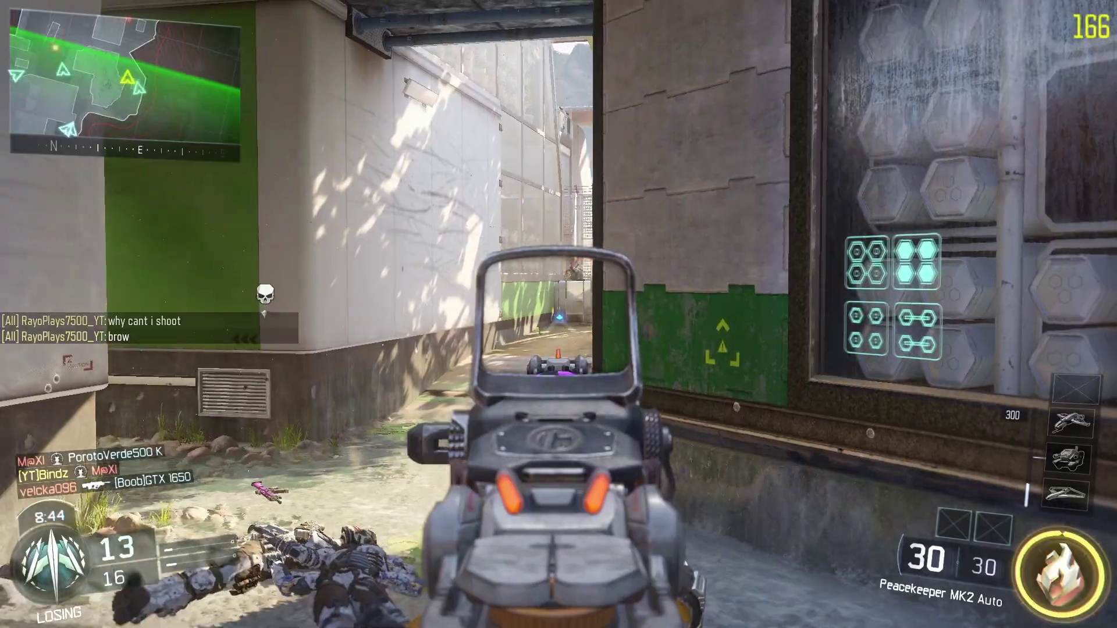
pyautogui.click(558, 315)
pyautogui.press('shift')
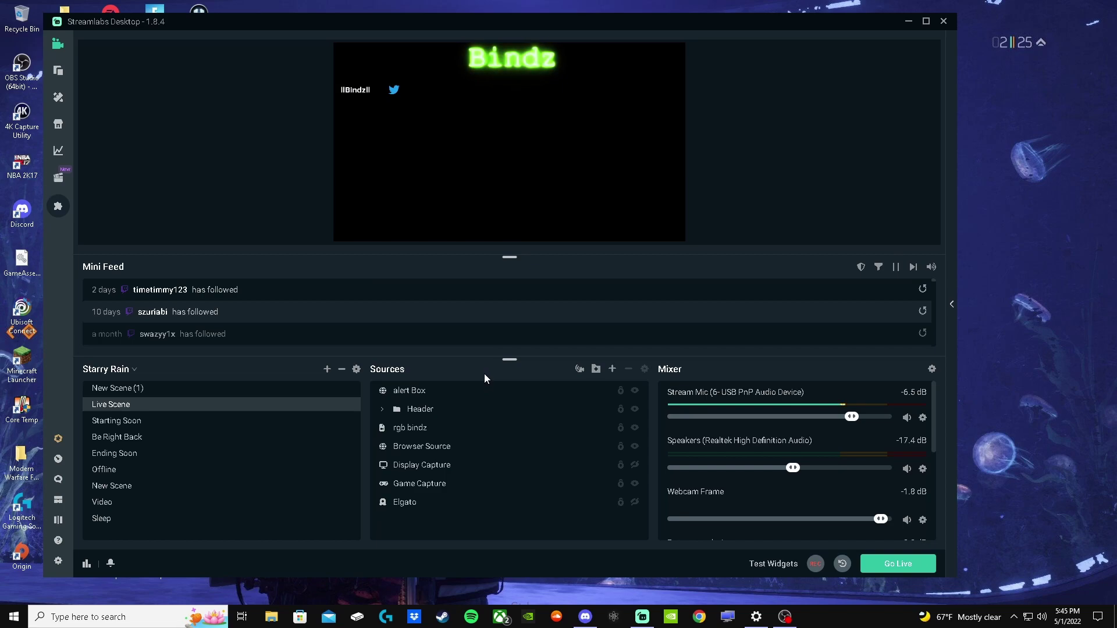
# Add a new Video Capture Device (1) source rather than reusing the existing Elgato source
pyautogui.click(612, 369)
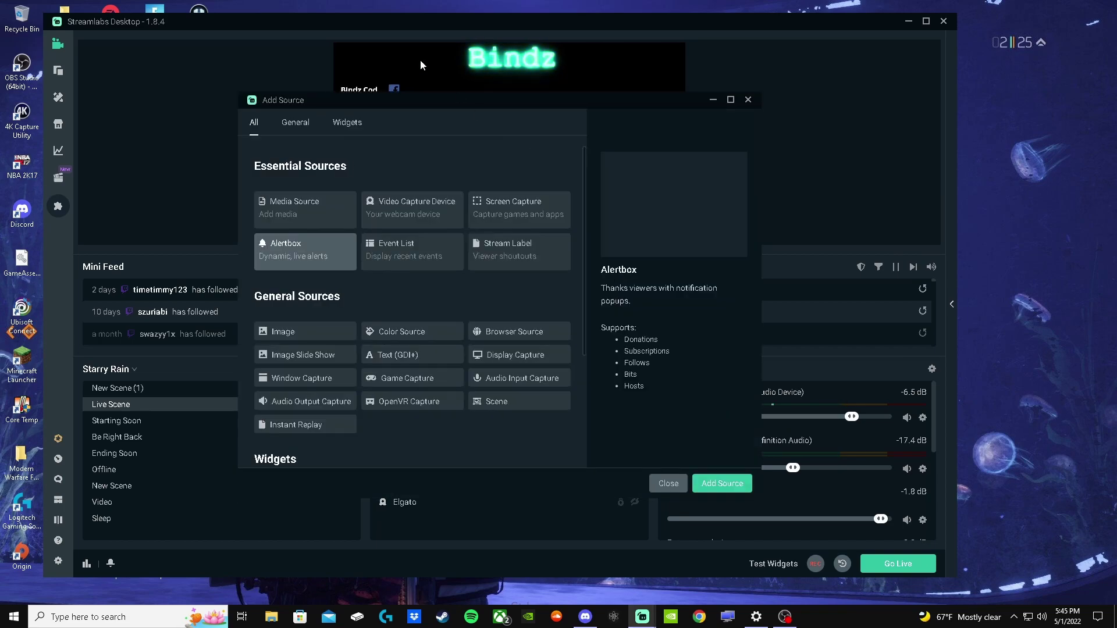
pyautogui.doubleClick(423, 212)
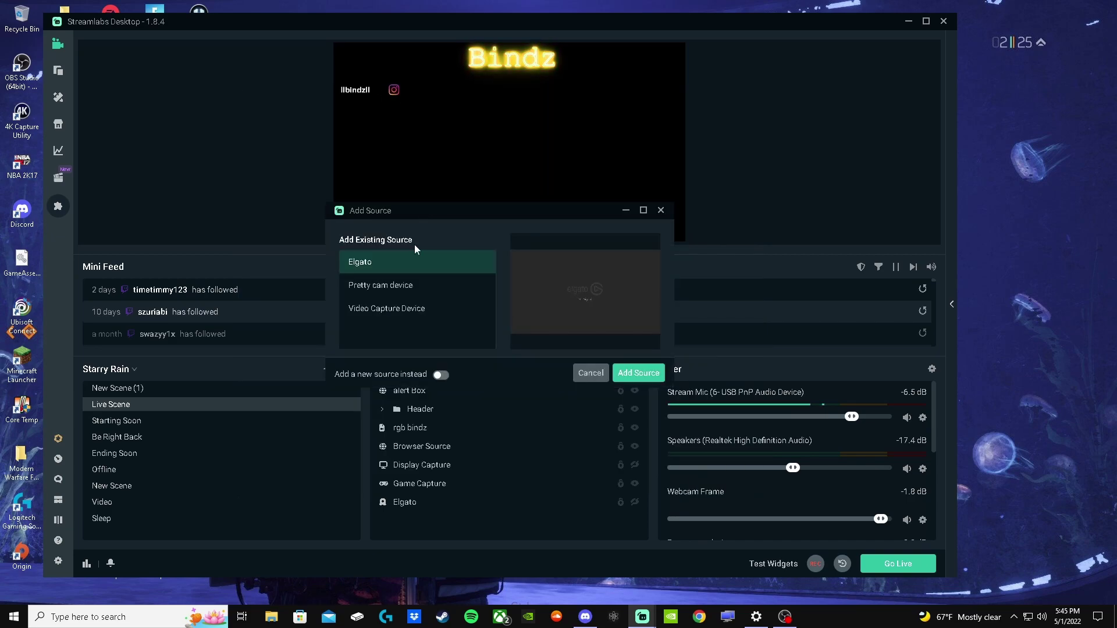
pyautogui.click(411, 308)
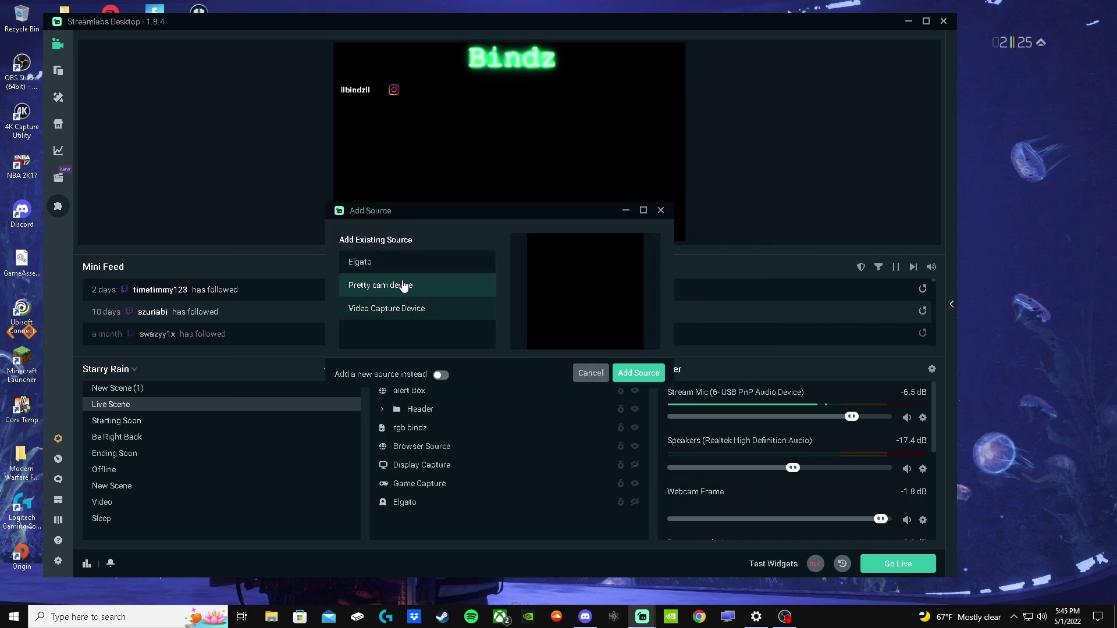
pyautogui.click(441, 374)
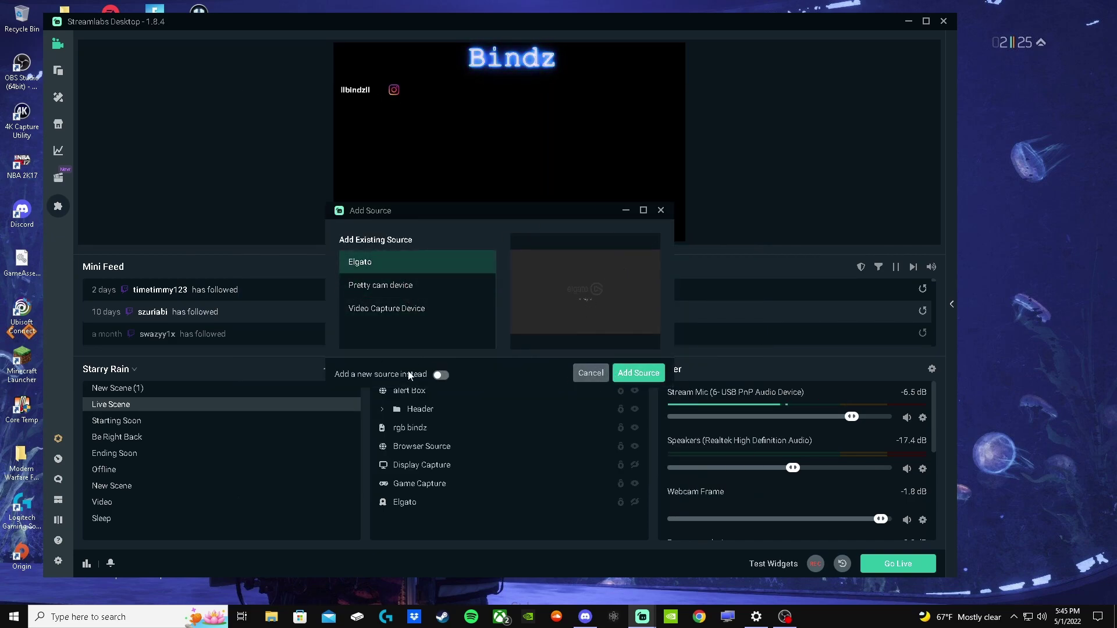
pyautogui.click(638, 373)
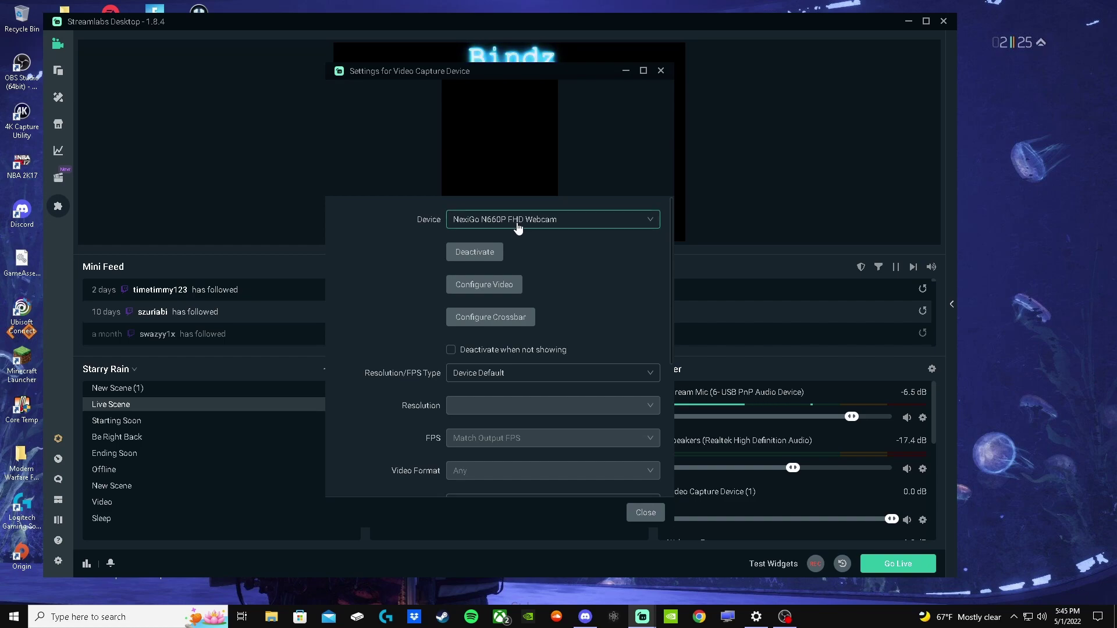
# Browse the source's Device list, which shows the NexiGo N660P FHD Webcam
pyautogui.click(518, 228)
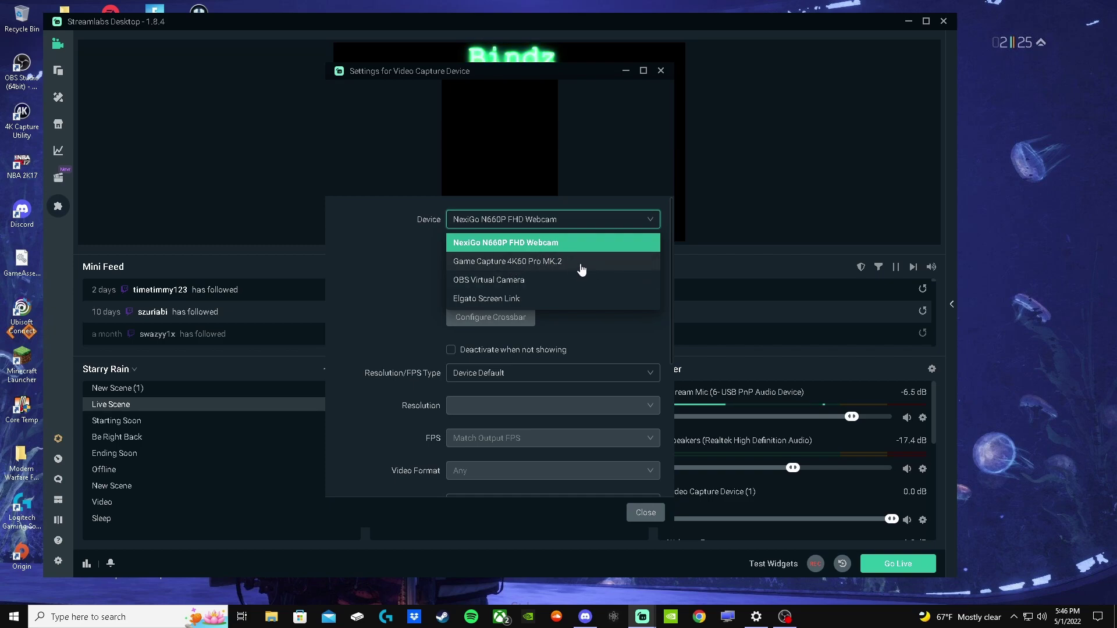
pyautogui.scroll(-1, 541, 268)
pyautogui.scroll(1, 527, 259)
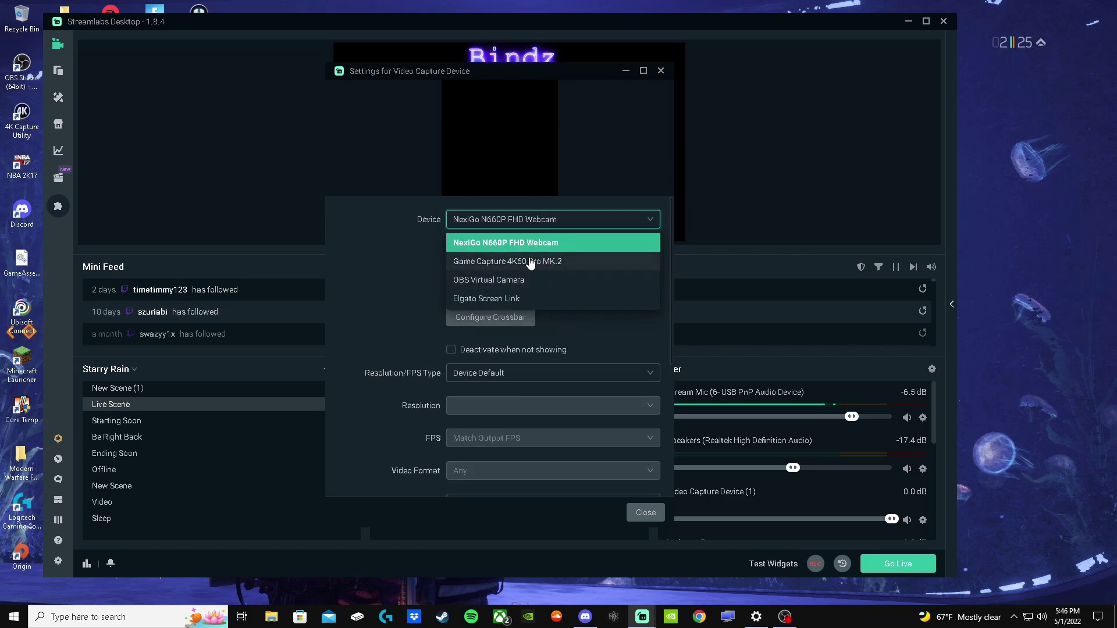
# Close the device settings and remove the Video Capture Device (1) source from Sources
pyautogui.click(653, 513)
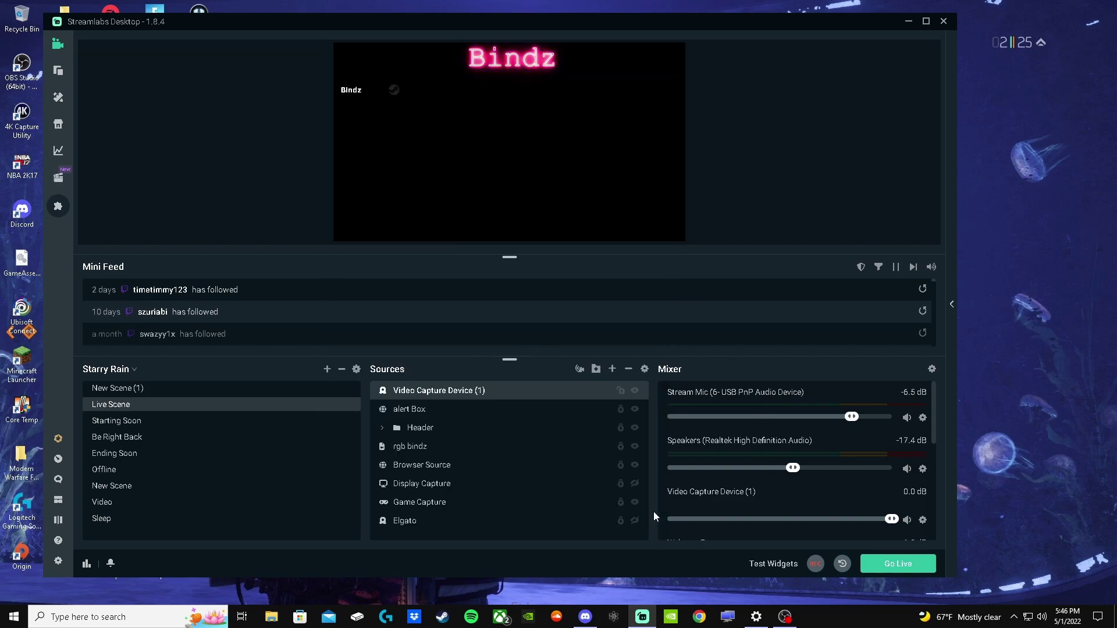
pyautogui.rightClick(476, 395)
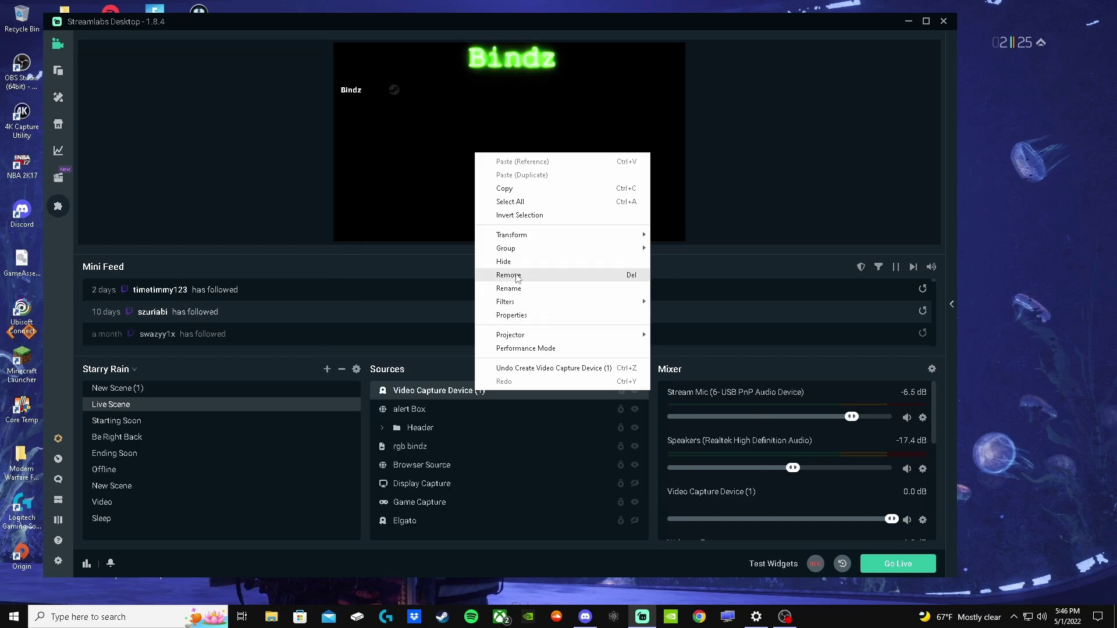
pyautogui.click(517, 275)
pyautogui.click(595, 311)
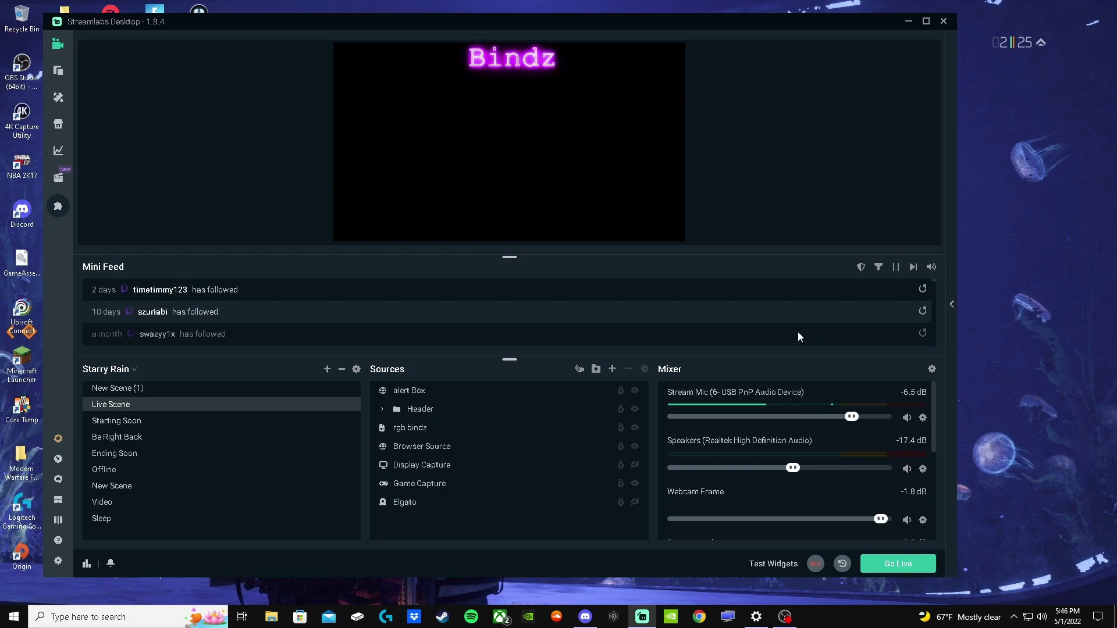
# Check the Advanced and Video settings pages (1920x1080, 60 FPS), then close Settings and select Elgato
pyautogui.click(58, 561)
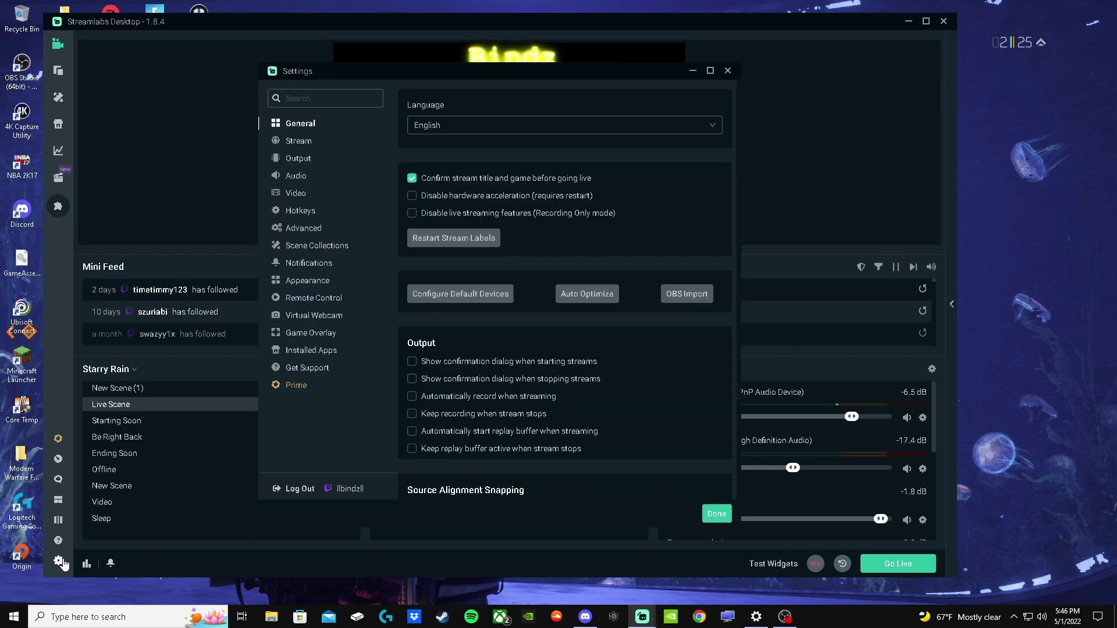
pyautogui.click(301, 232)
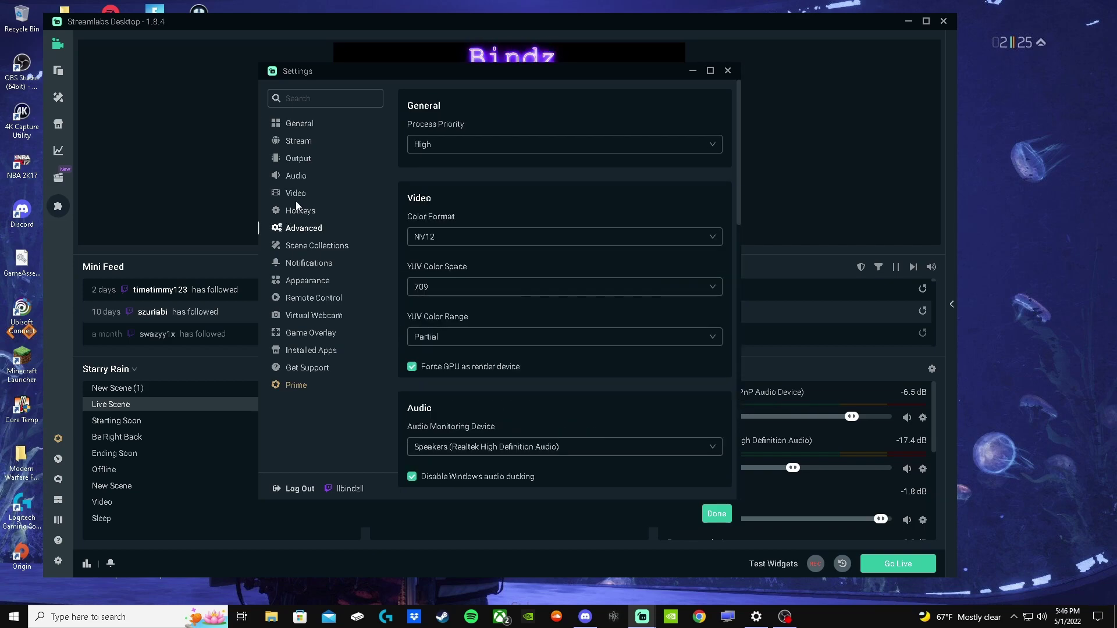
pyautogui.click(292, 196)
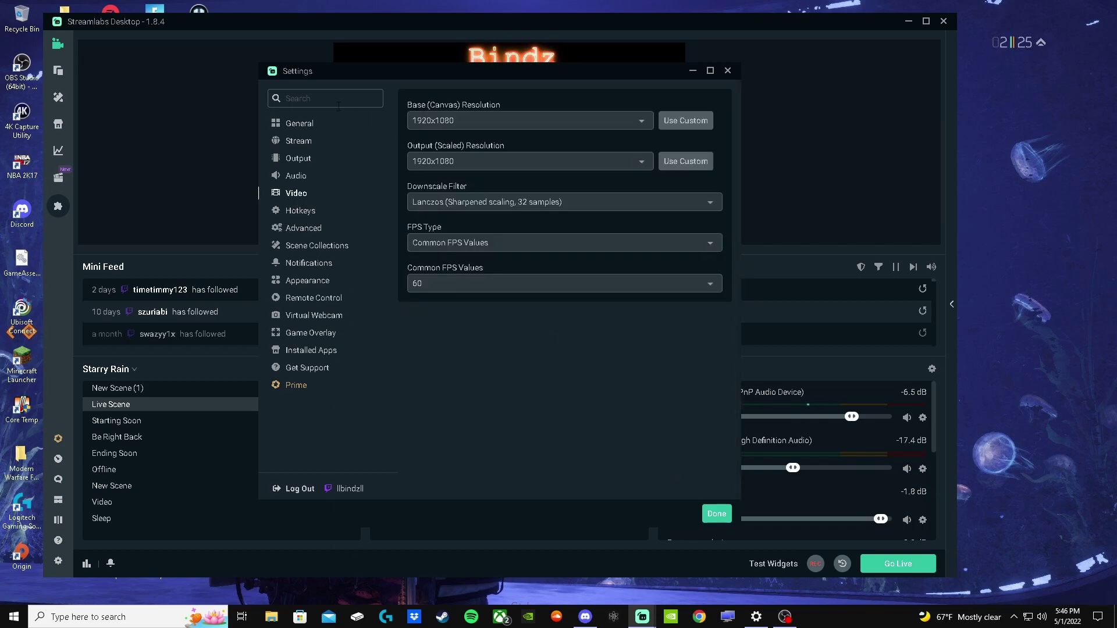
pyautogui.click(727, 70)
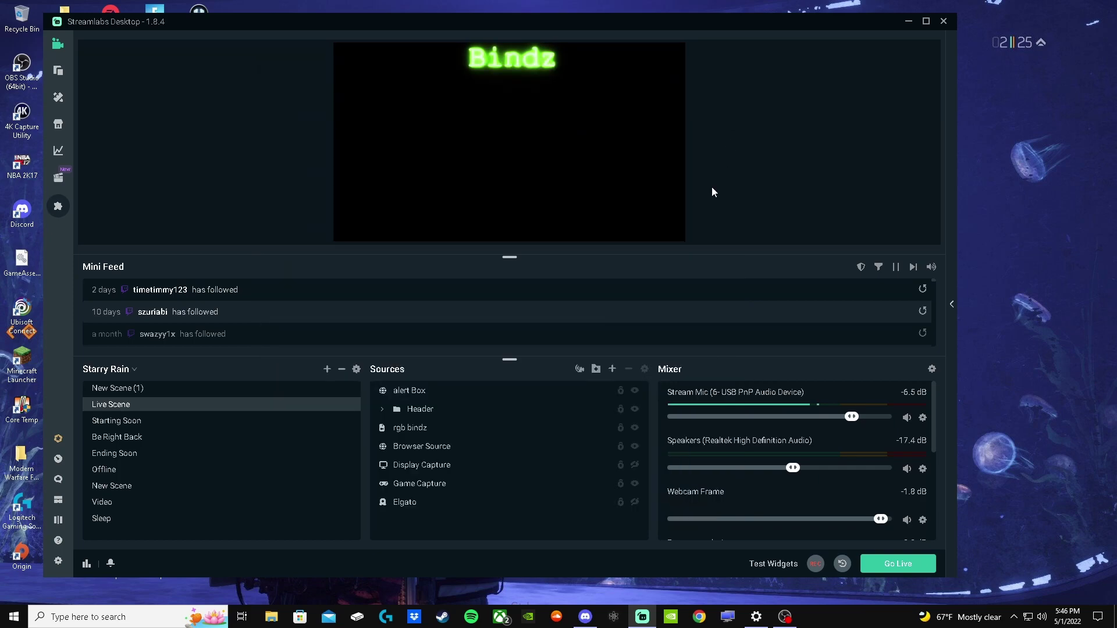
pyautogui.click(558, 507)
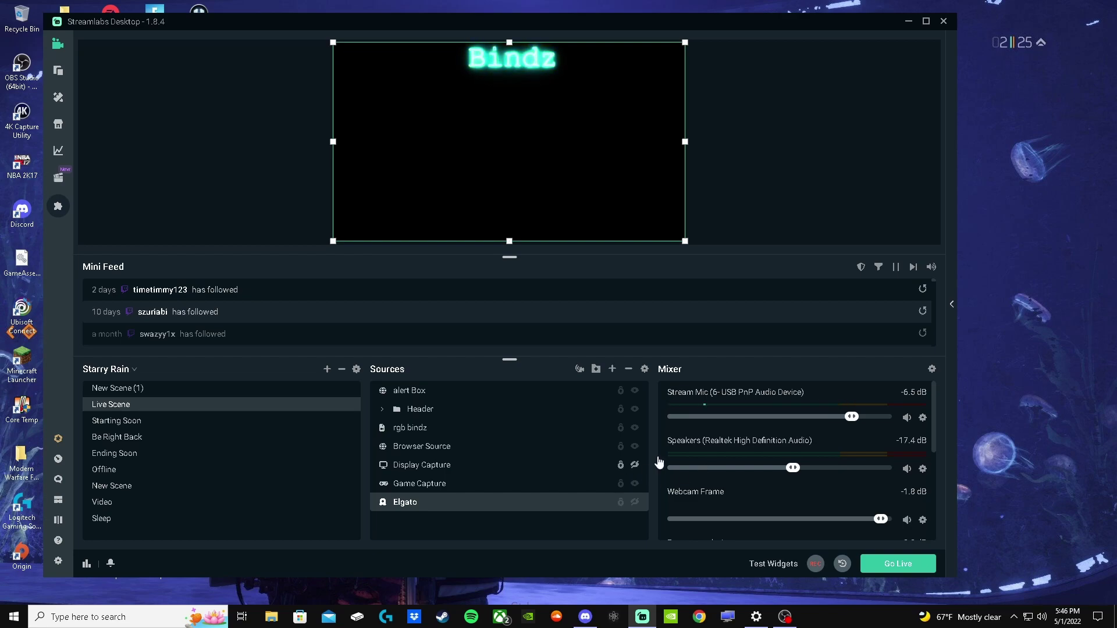
# In Advanced Audio Settings, set Elgato's Audio Monitoring to Monitor Only (mute output)
pyautogui.scroll(-3, 787, 452)
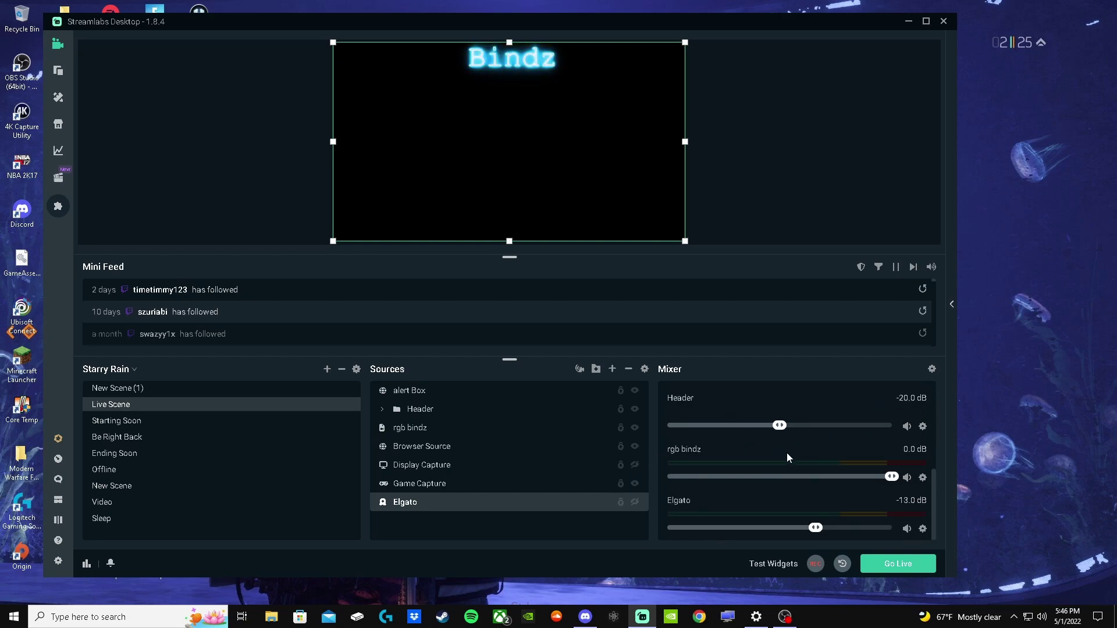
pyautogui.click(923, 530)
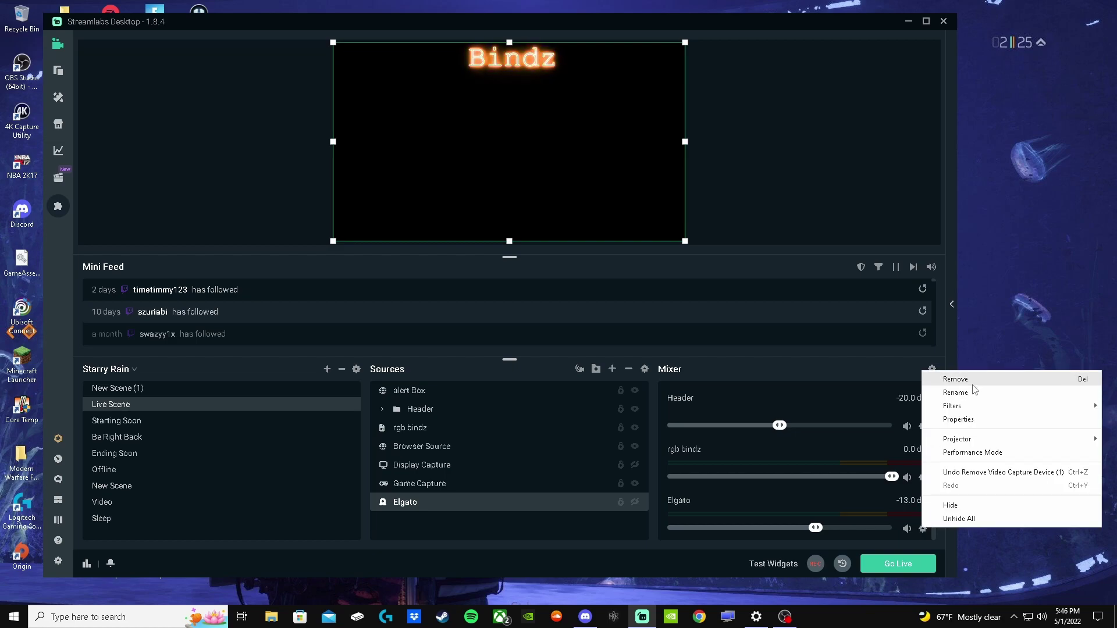
pyautogui.click(932, 369)
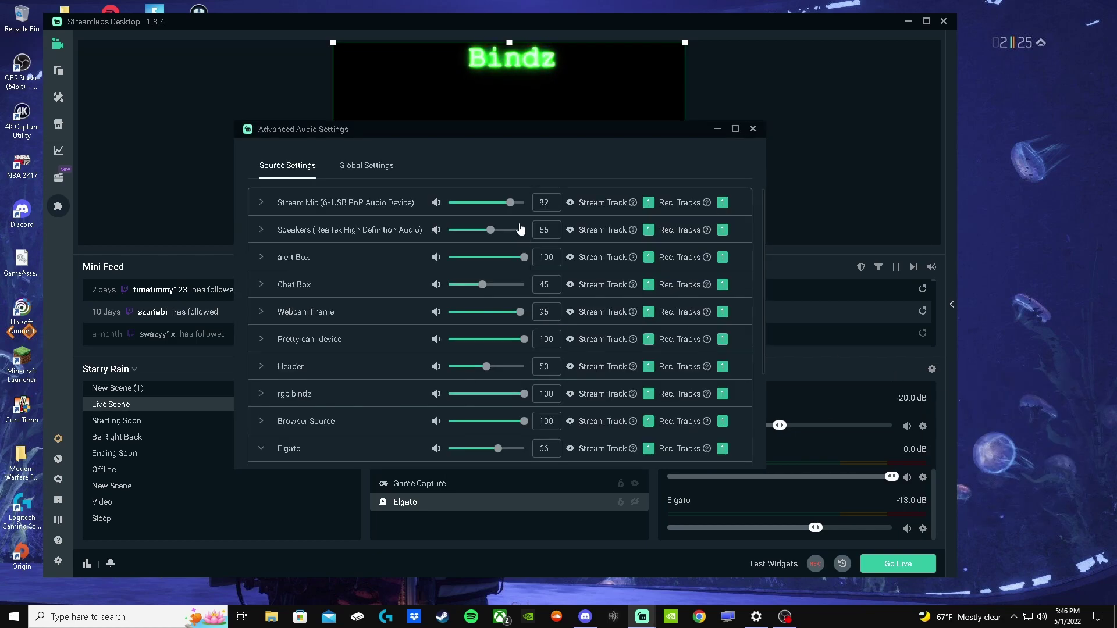
pyautogui.scroll(-4, 461, 270)
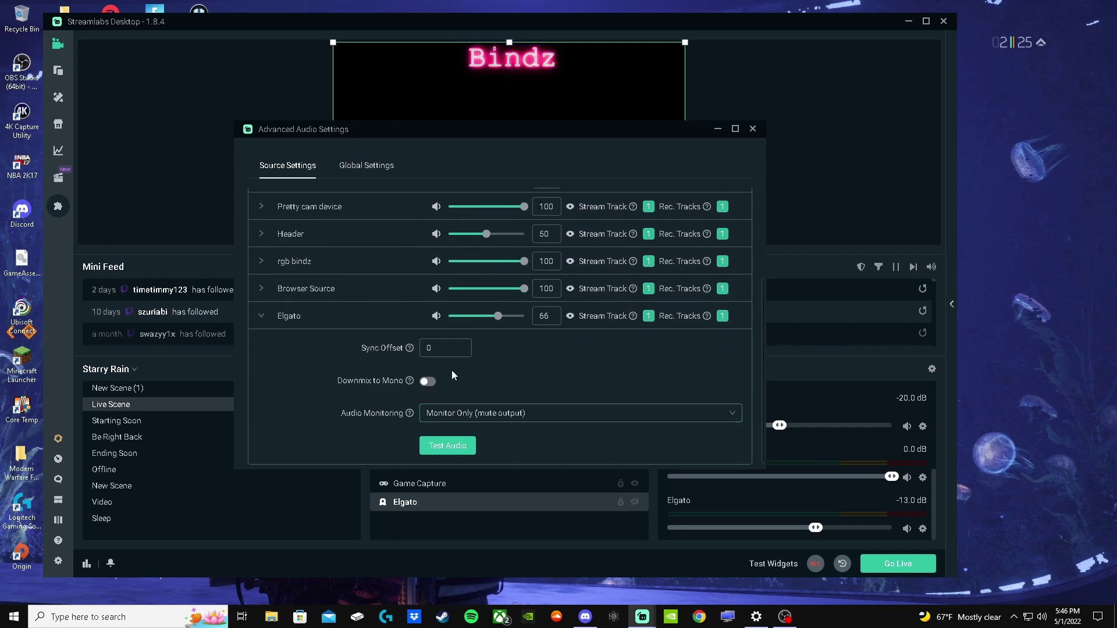
pyautogui.click(608, 414)
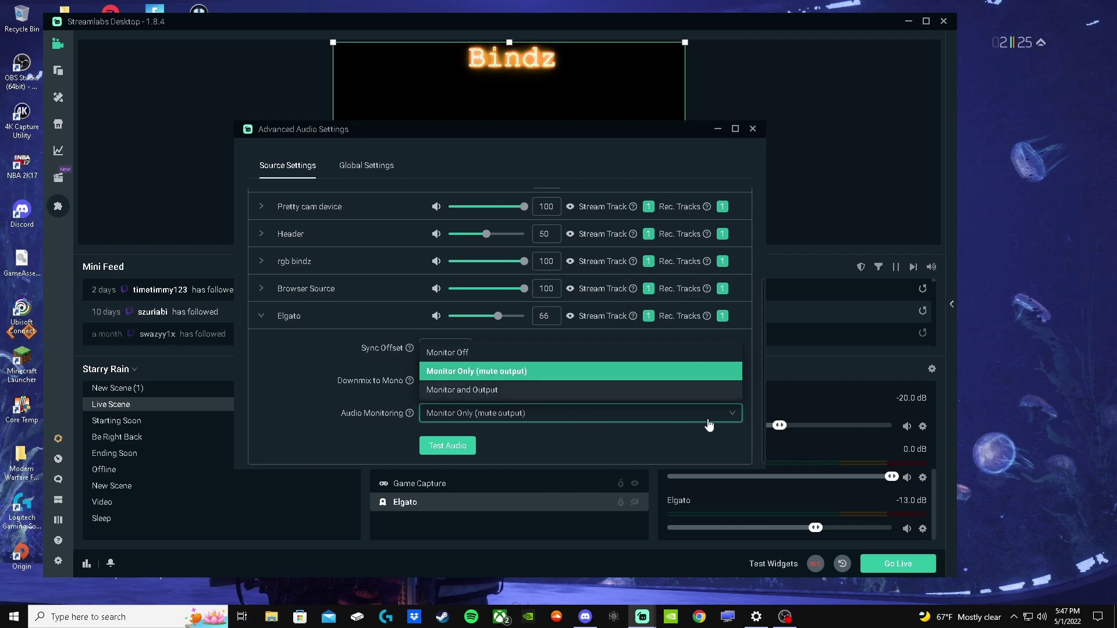
pyautogui.click(728, 419)
pyautogui.click(734, 417)
pyautogui.click(655, 373)
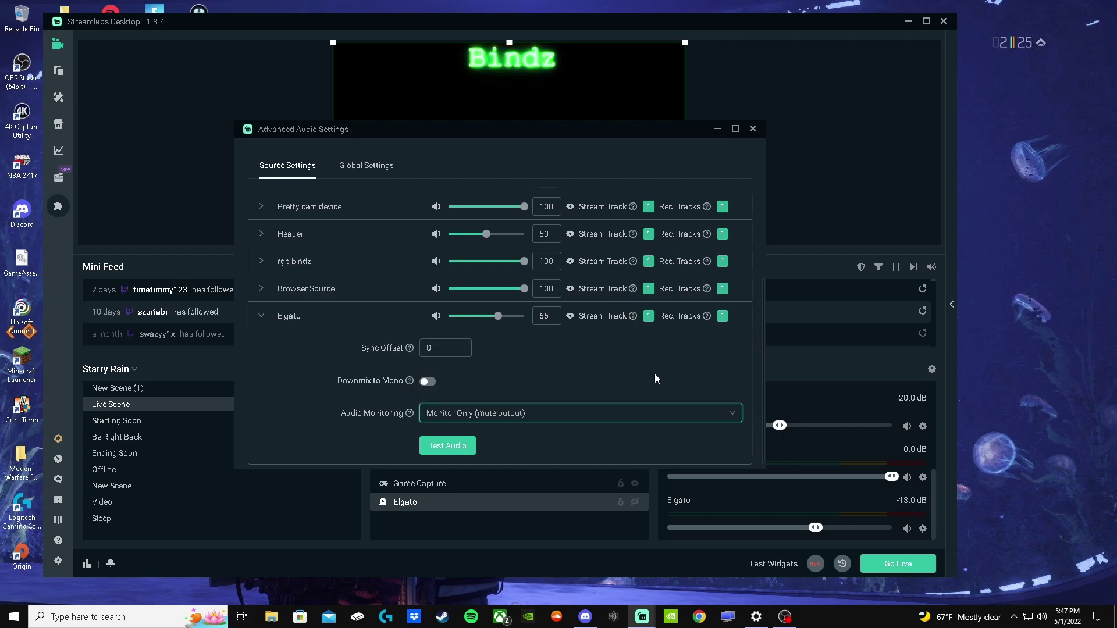
pyautogui.scroll(5, 611, 349)
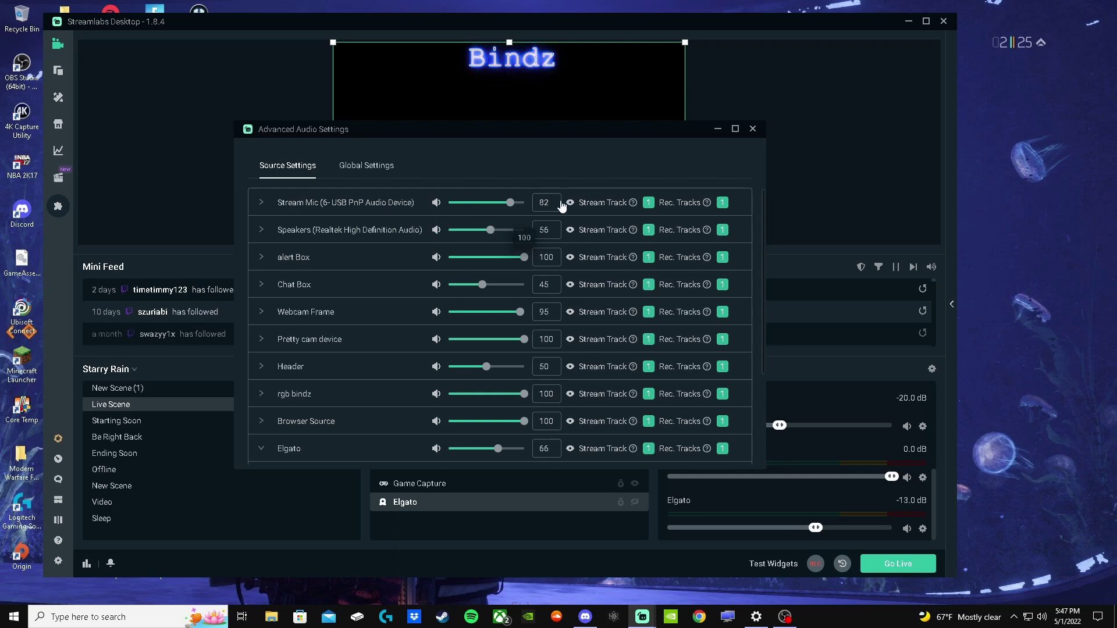
pyautogui.click(262, 231)
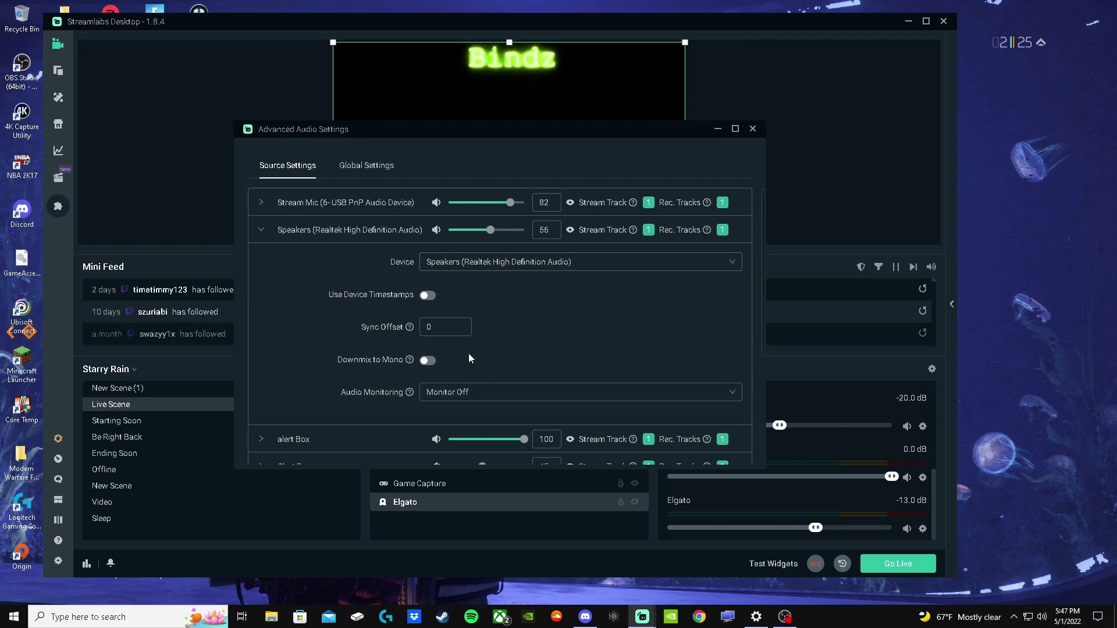
pyautogui.scroll(-1, 430, 349)
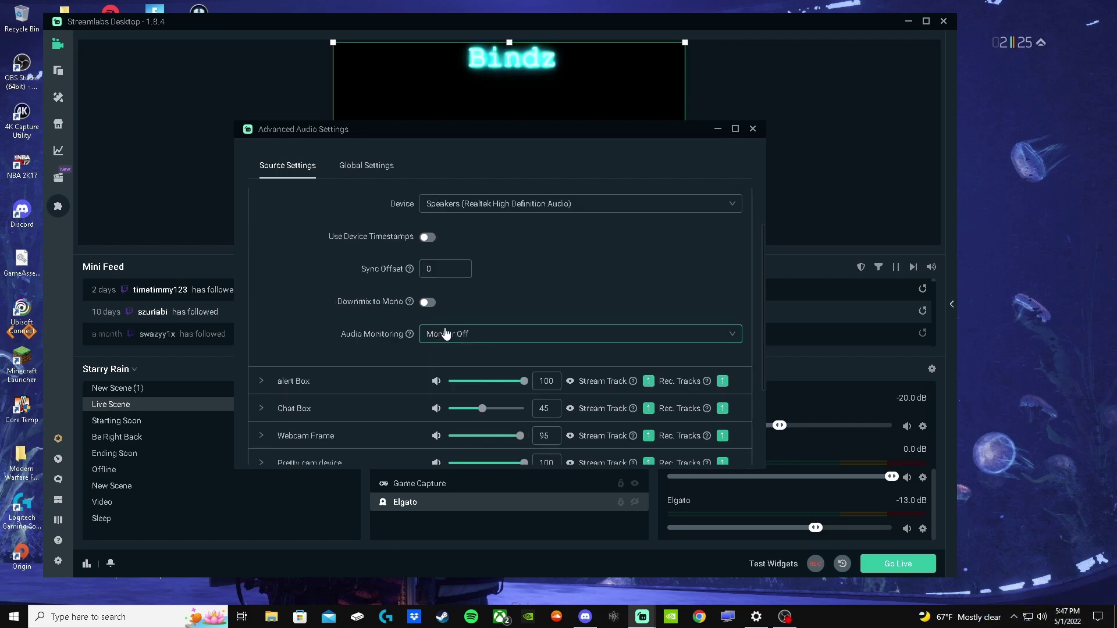
pyautogui.scroll(-1, 442, 330)
pyautogui.scroll(2, 448, 326)
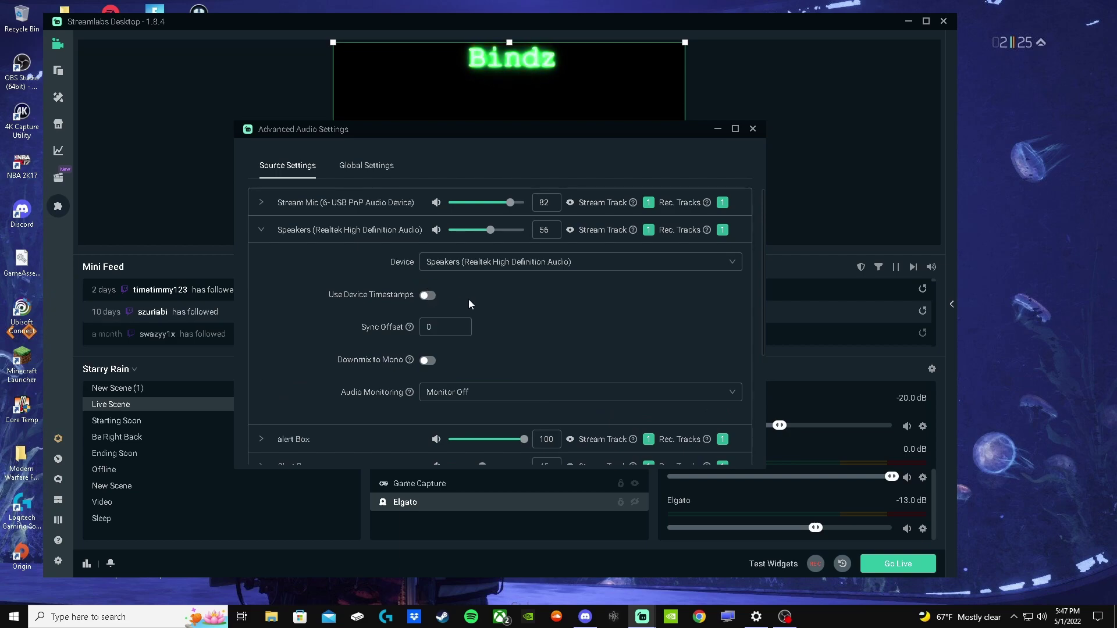
# Confirm 'Disable Windows audio ducking' is on under Global Settings, then close Advanced Audio Settings
pyautogui.click(259, 231)
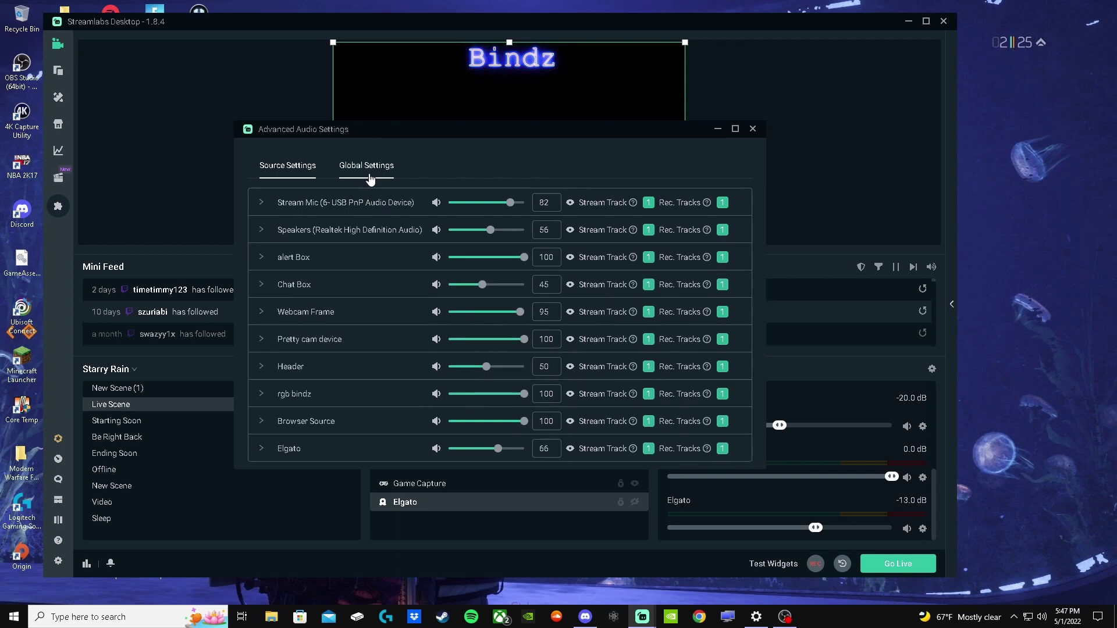
pyautogui.click(369, 169)
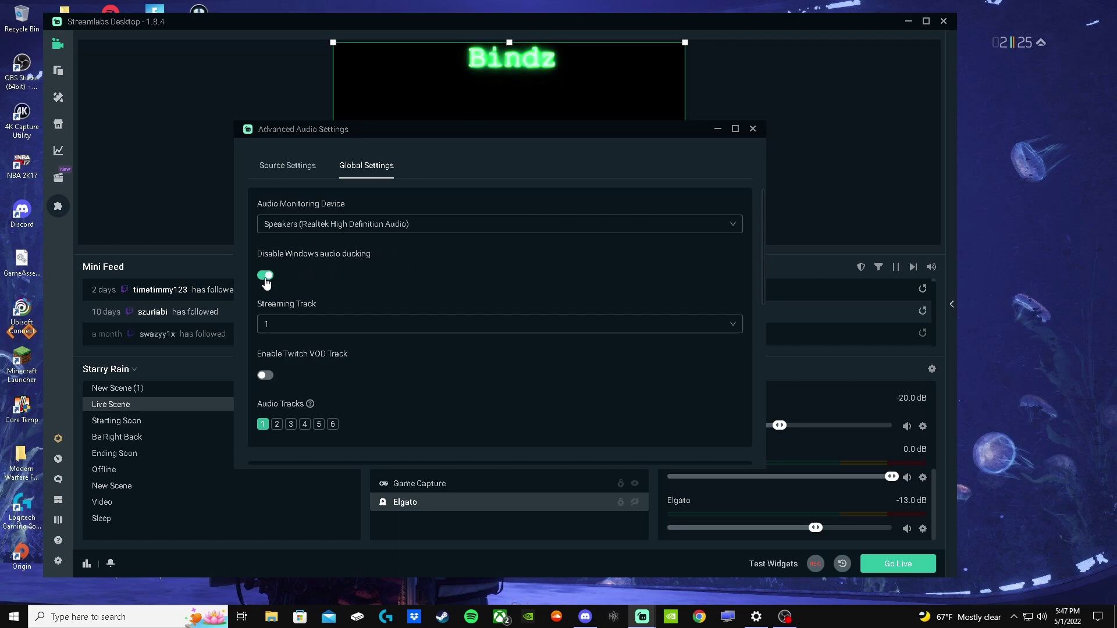
pyautogui.scroll(-6, 365, 274)
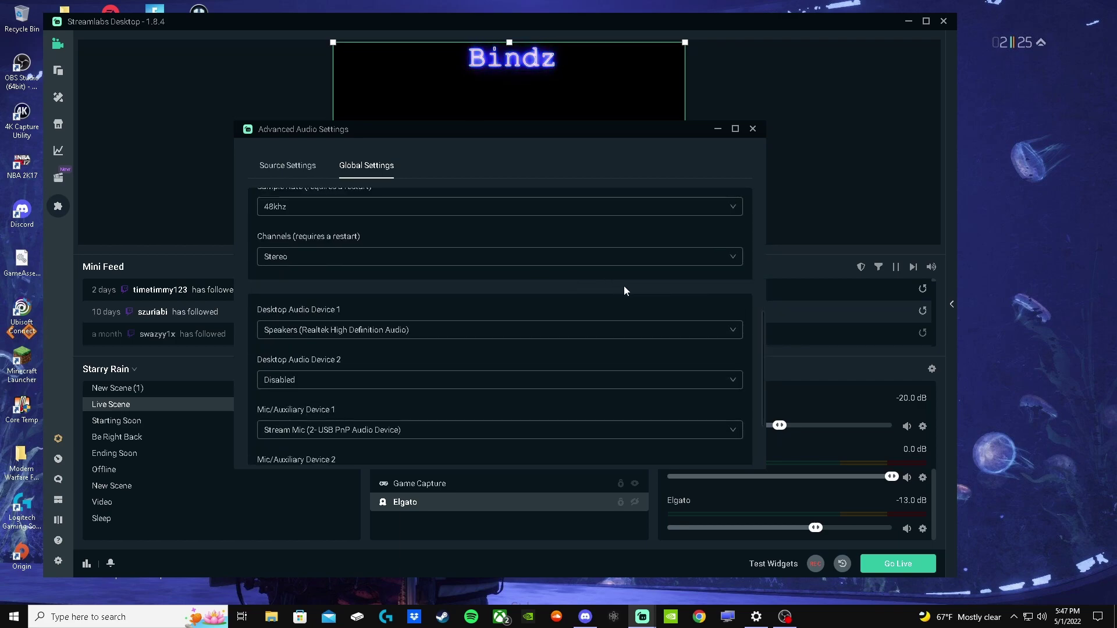
pyautogui.scroll(6, 682, 199)
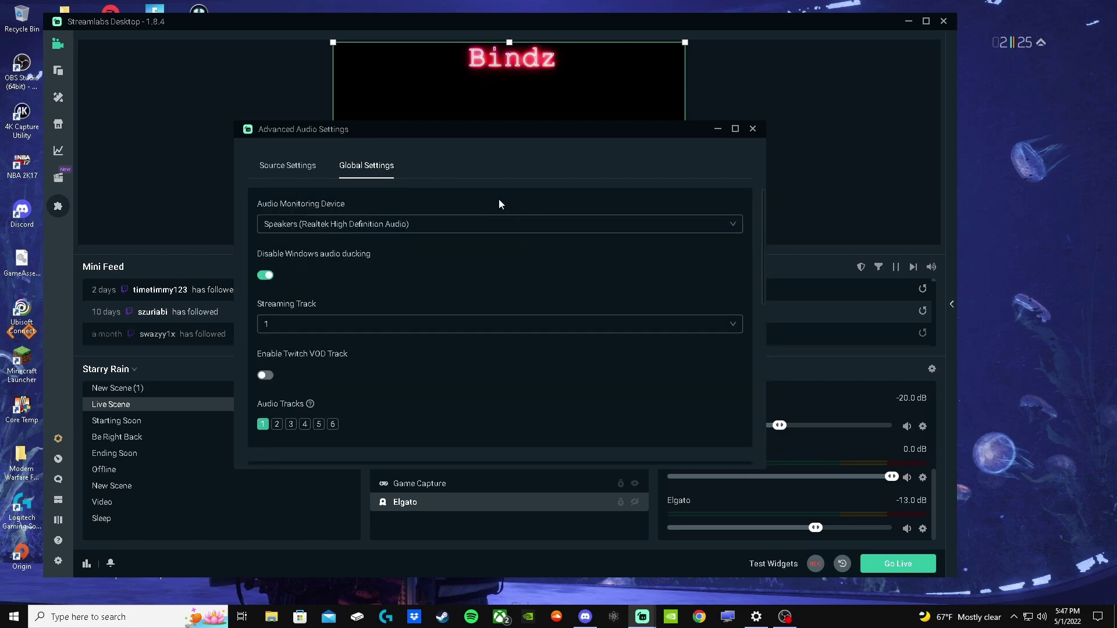
pyautogui.click(753, 129)
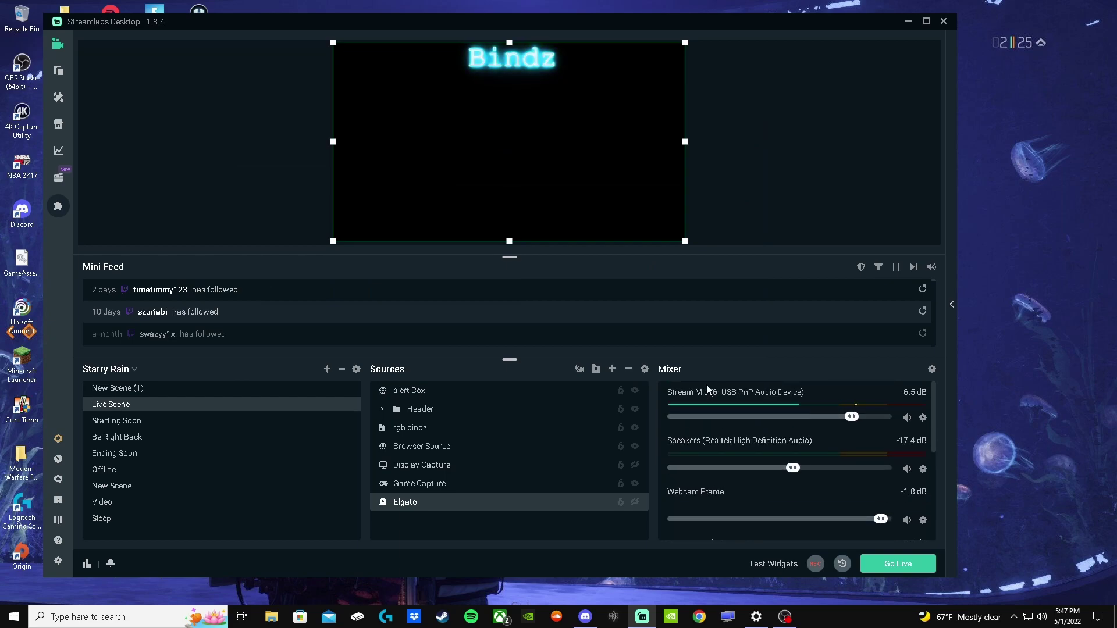
# Exit Streamlabs Desktop and restore the OBS Studio window from the taskbar
pyautogui.click(943, 22)
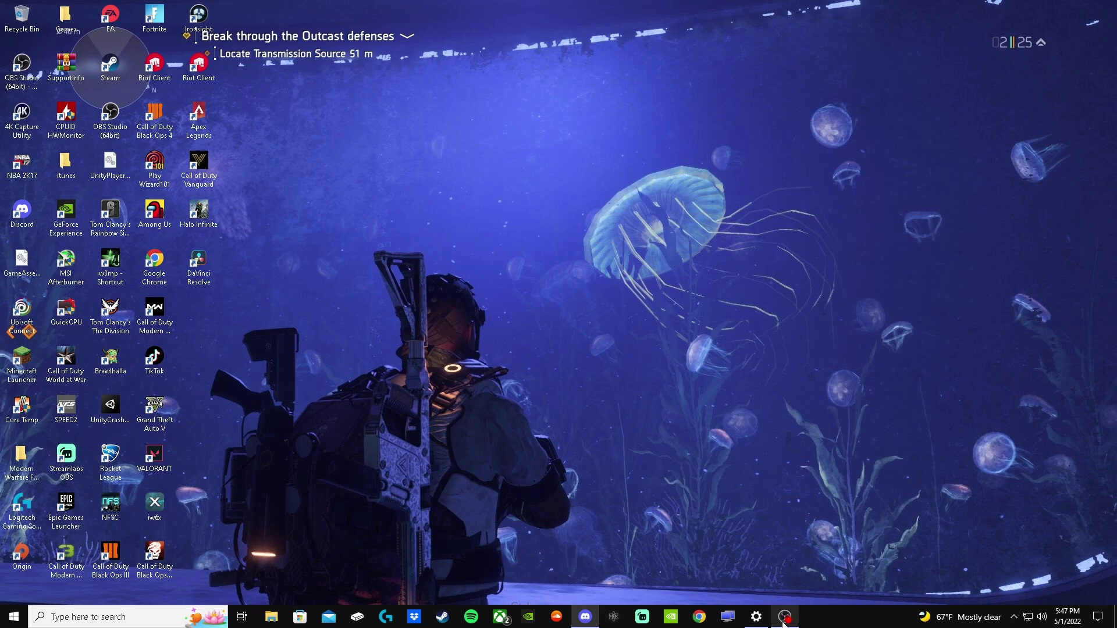
pyautogui.moveTo(789, 620)
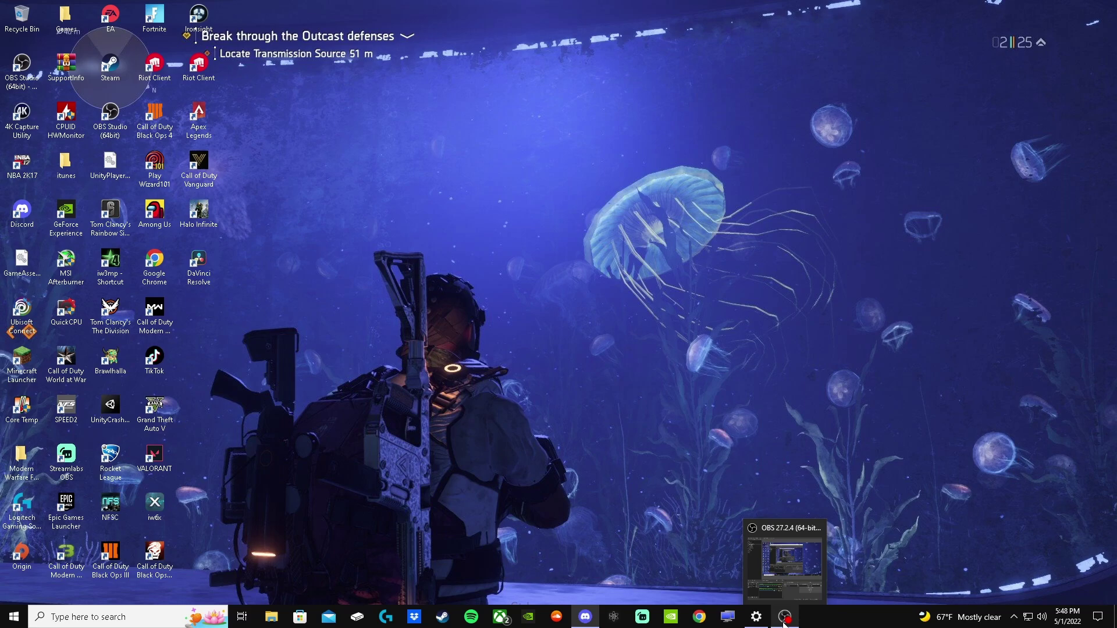
pyautogui.click(784, 618)
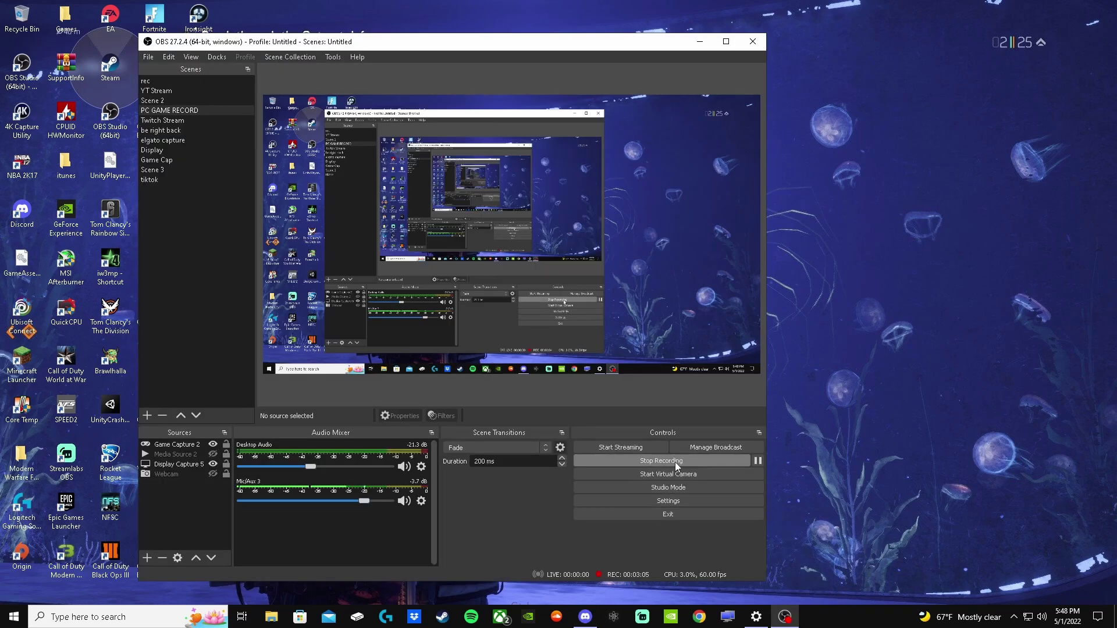